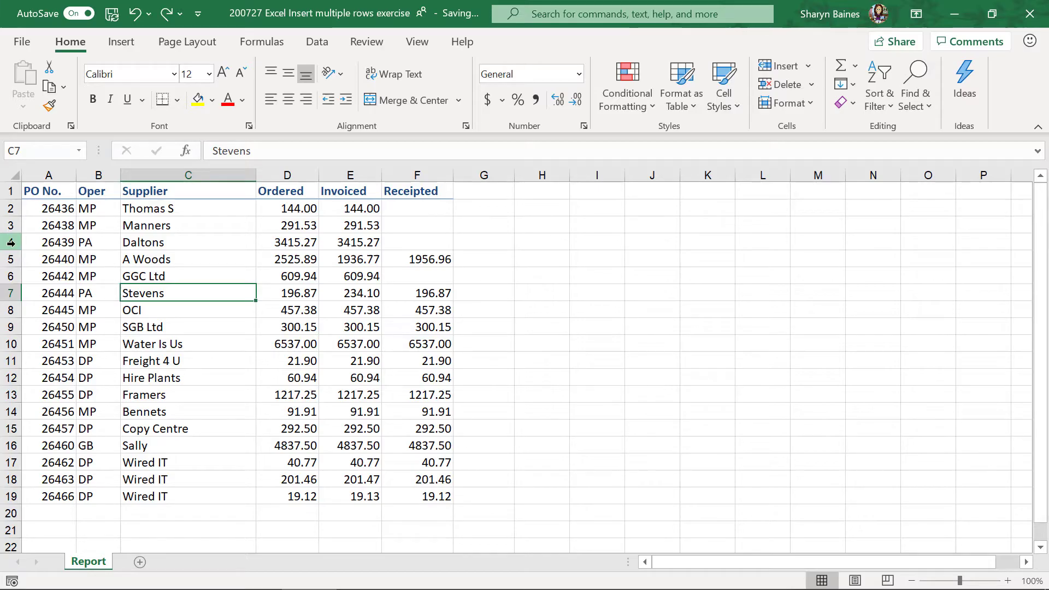
- Insert a blank row above the Daltons row 4, then repeat it twice with F4
{"action": "right_click", "coordinate": [11, 242]}
{"action": "left_click", "coordinate": [59, 381]}
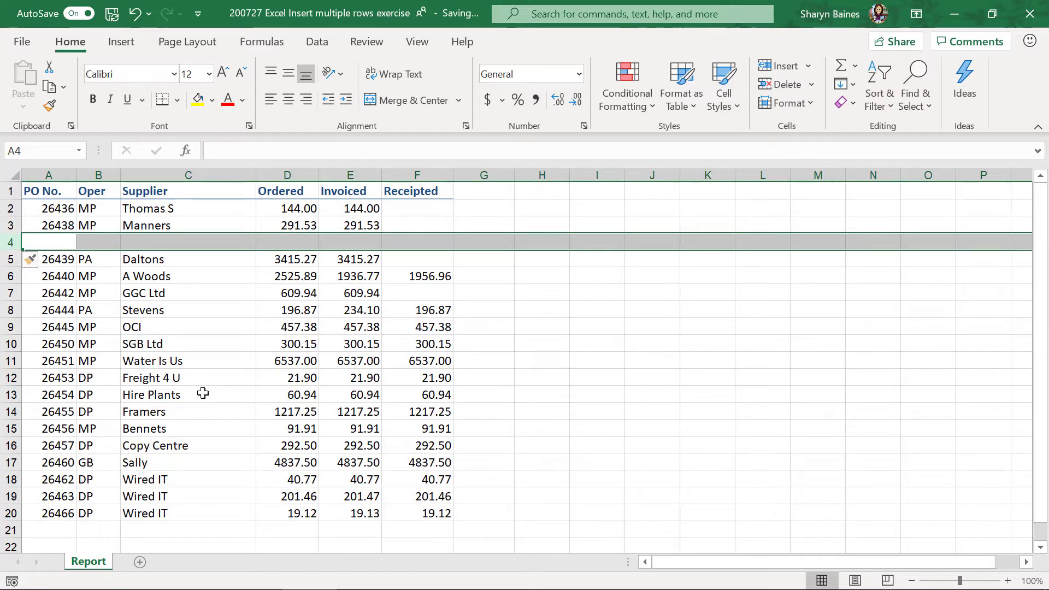
{"action": "key", "text": "F4"}
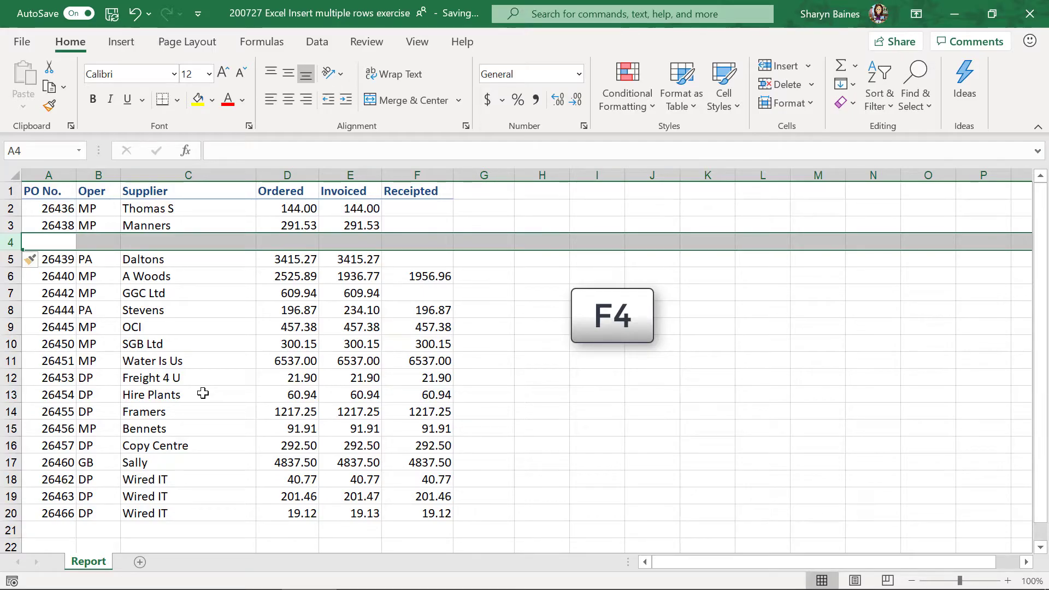
{"action": "key", "text": "F4"}
{"action": "key", "text": "F4"}
{"action": "key", "text": "F4"}
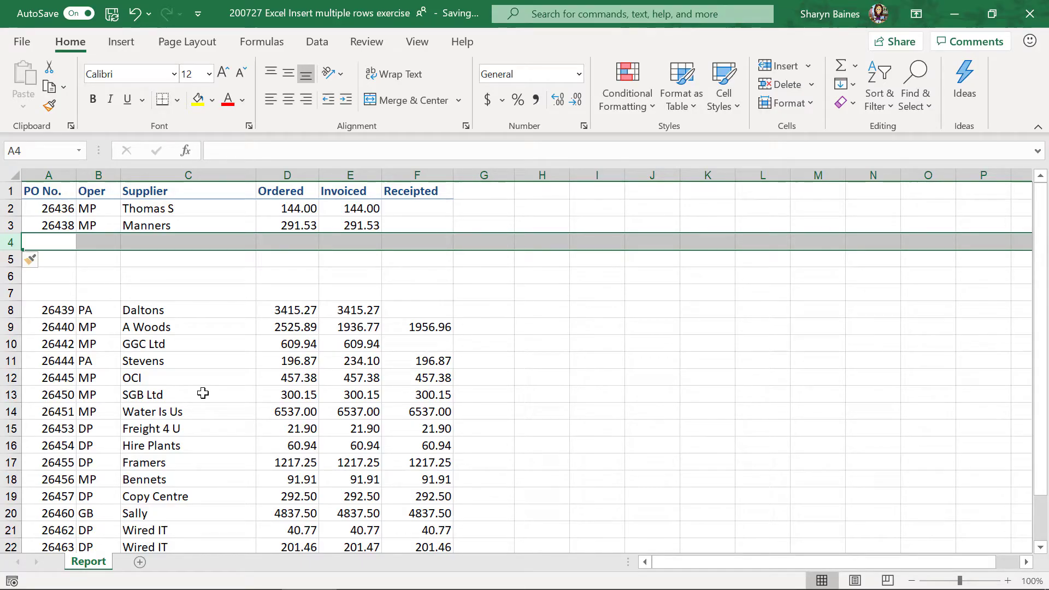
- Undo the previously inserted blank rows
{"action": "left_click", "coordinate": [139, 16]}
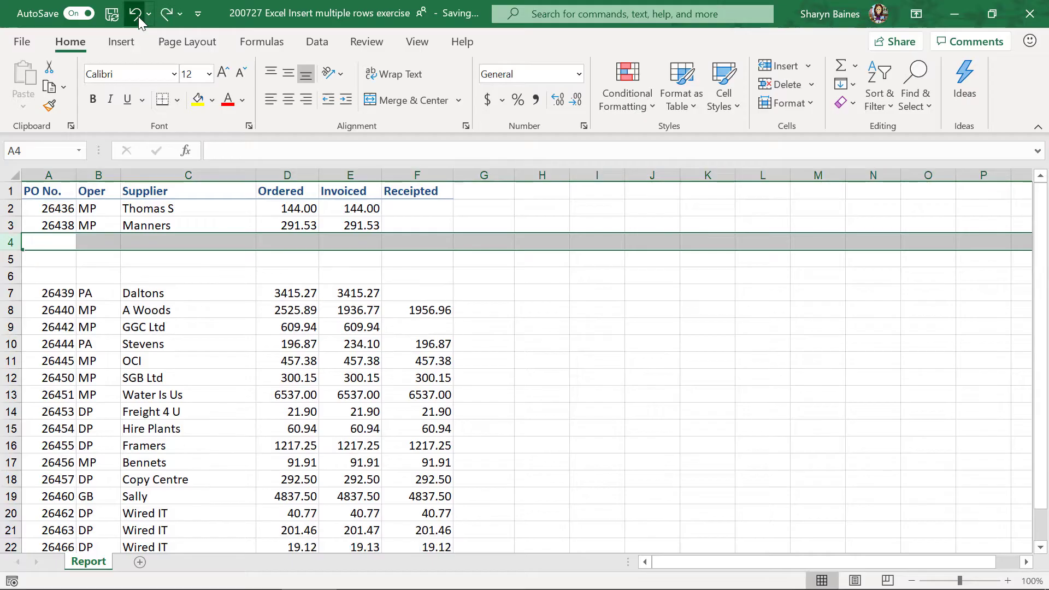
{"action": "left_click", "coordinate": [139, 17]}
{"action": "left_click", "coordinate": [139, 16]}
{"action": "left_click", "coordinate": [139, 17]}
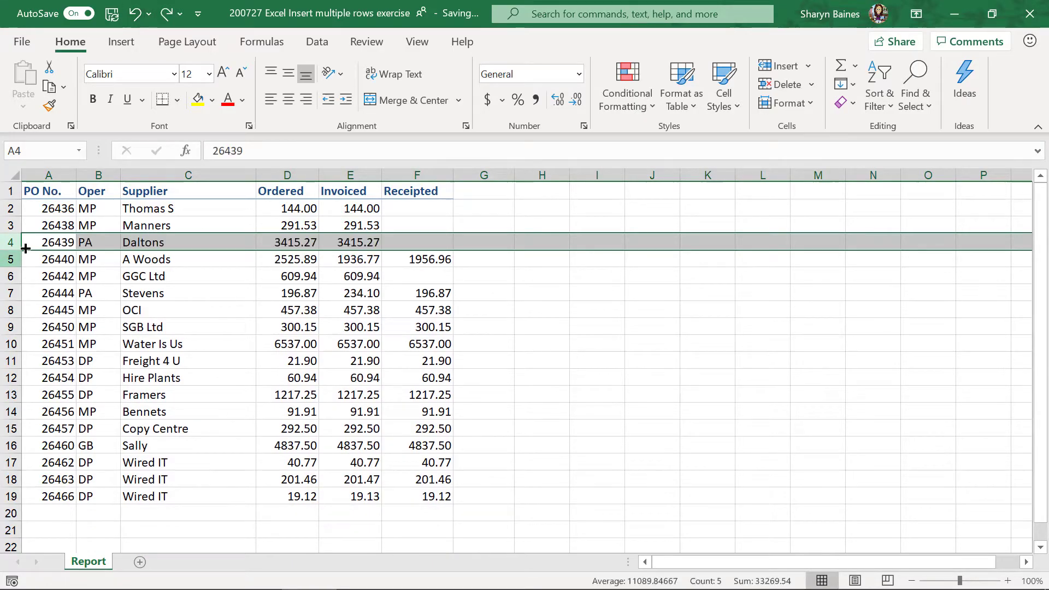
- Select rows 4–6 and insert three blank rows above Daltons in one go
{"action": "left_click_drag", "start_coordinate": [10, 242], "coordinate": [12, 275]}
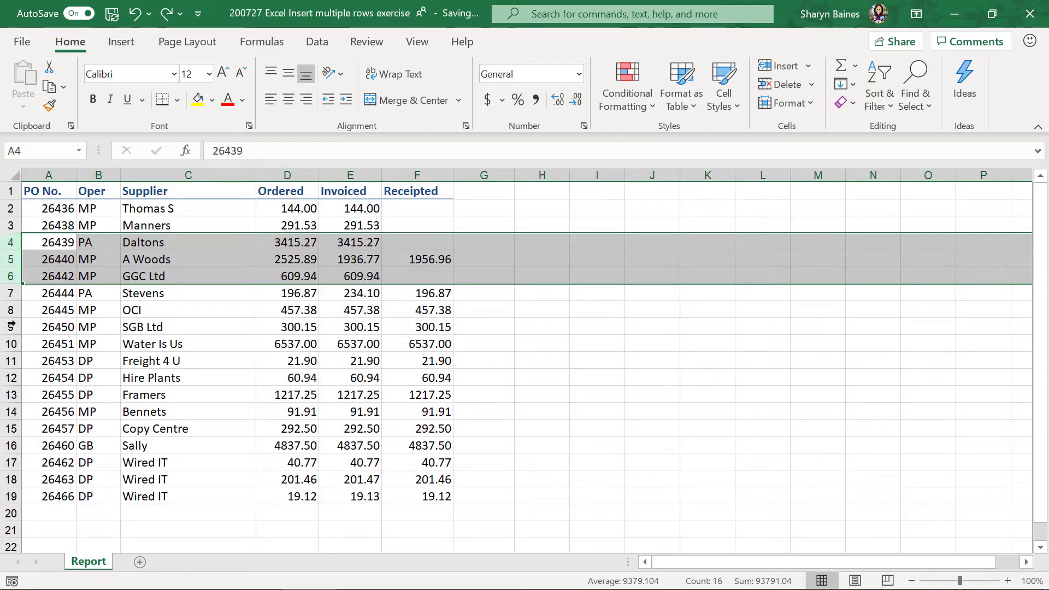
{"action": "right_click", "coordinate": [17, 281]}
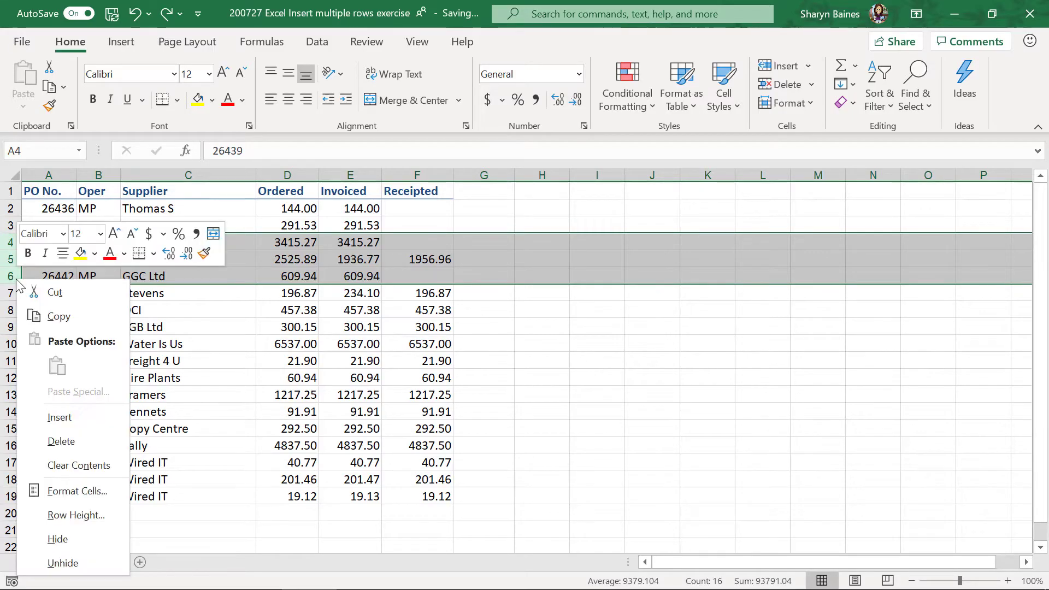
{"action": "left_click", "coordinate": [58, 417]}
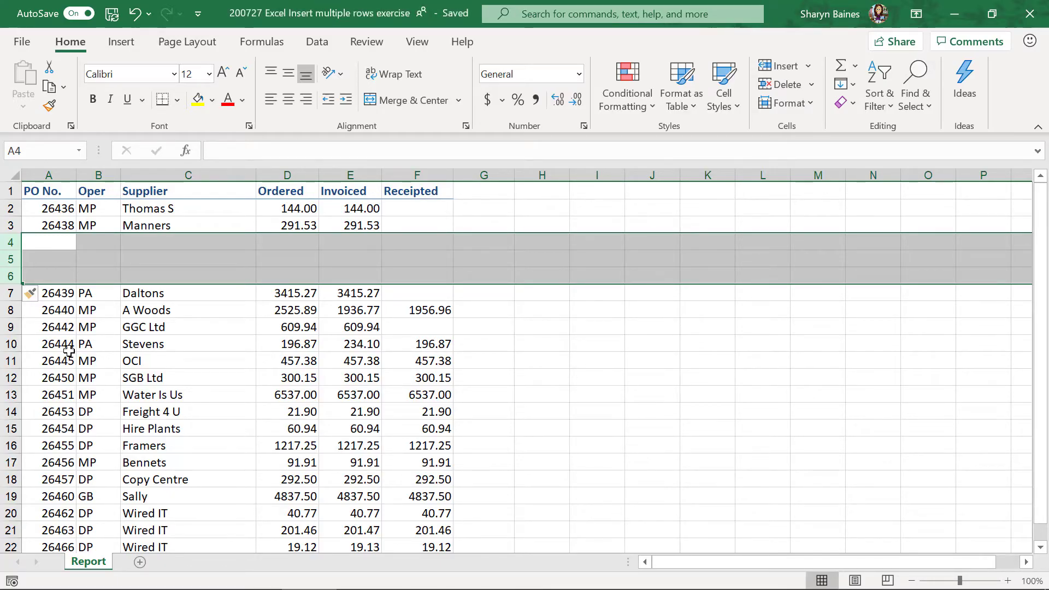
- Undo the three-row gap, then insert single blank rows above rows 5, 8 and 17 together
{"action": "left_click", "coordinate": [135, 14]}
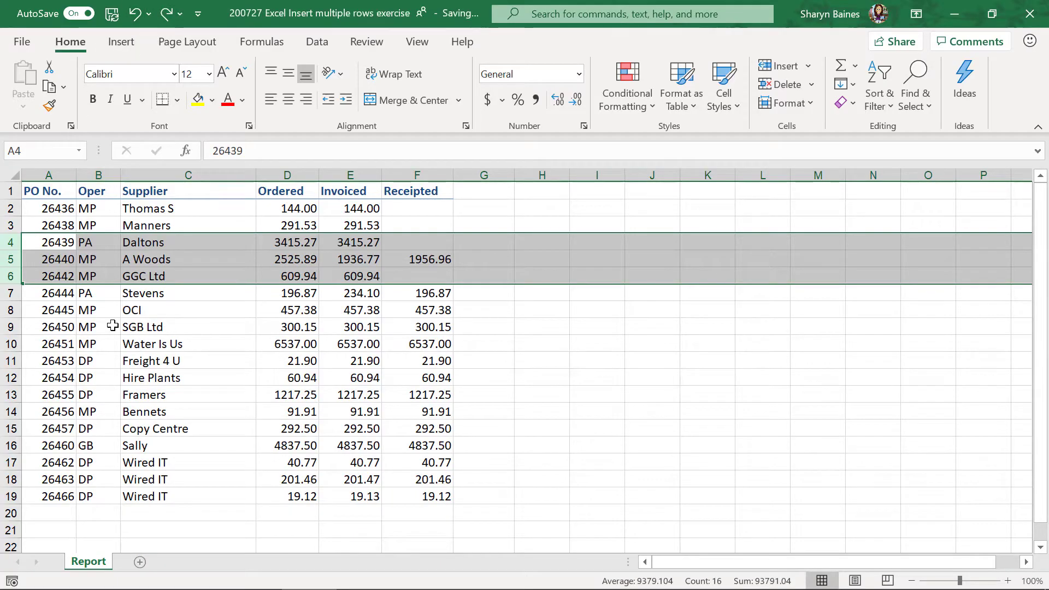
{"action": "left_click", "coordinate": [102, 305]}
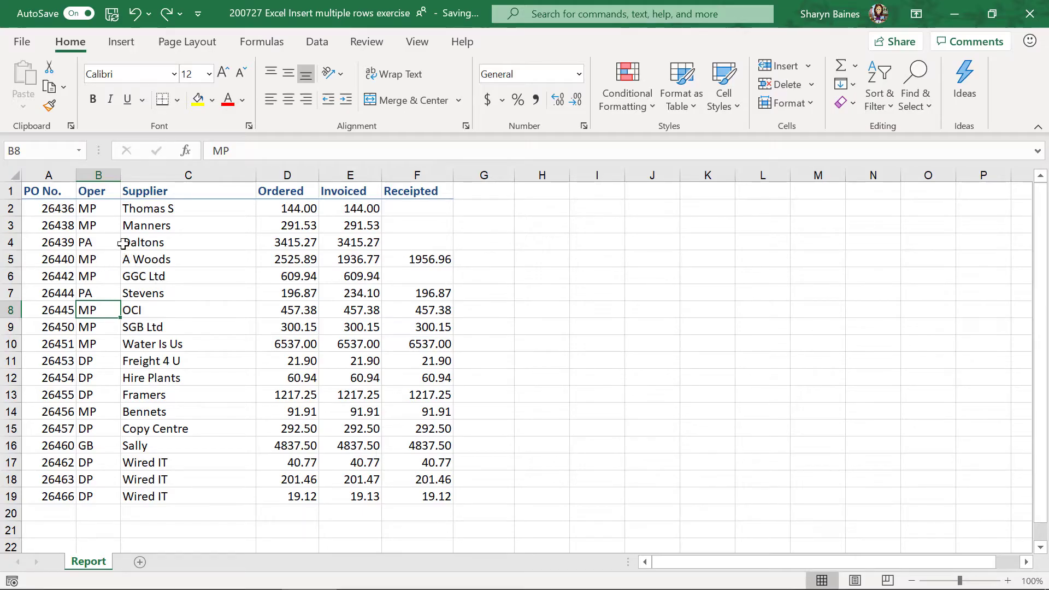
{"action": "left_click", "coordinate": [12, 259]}
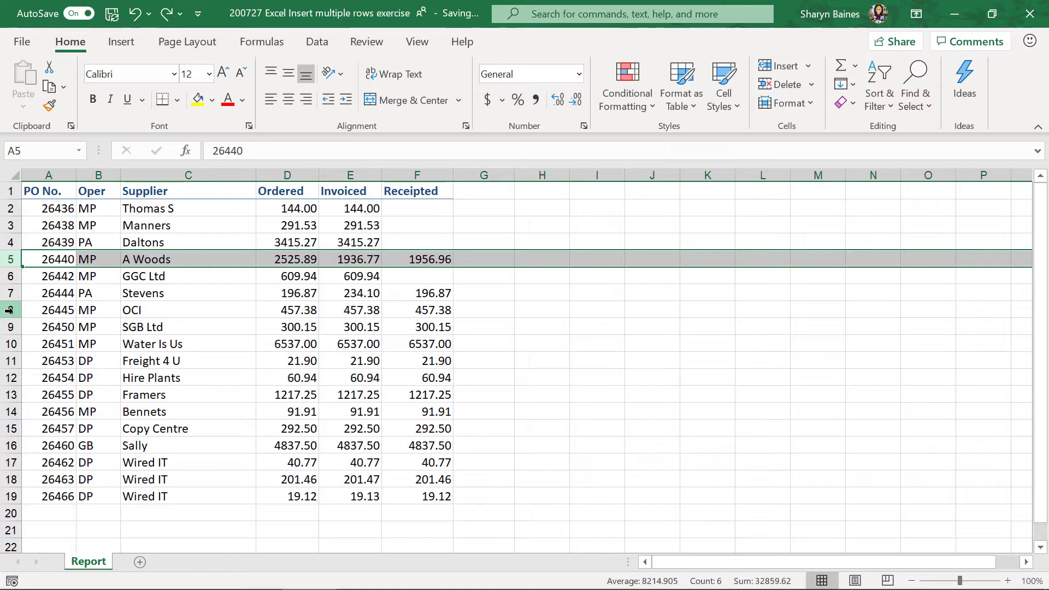
{"action": "left_click", "coordinate": [10, 310], "text": "ctrl"}
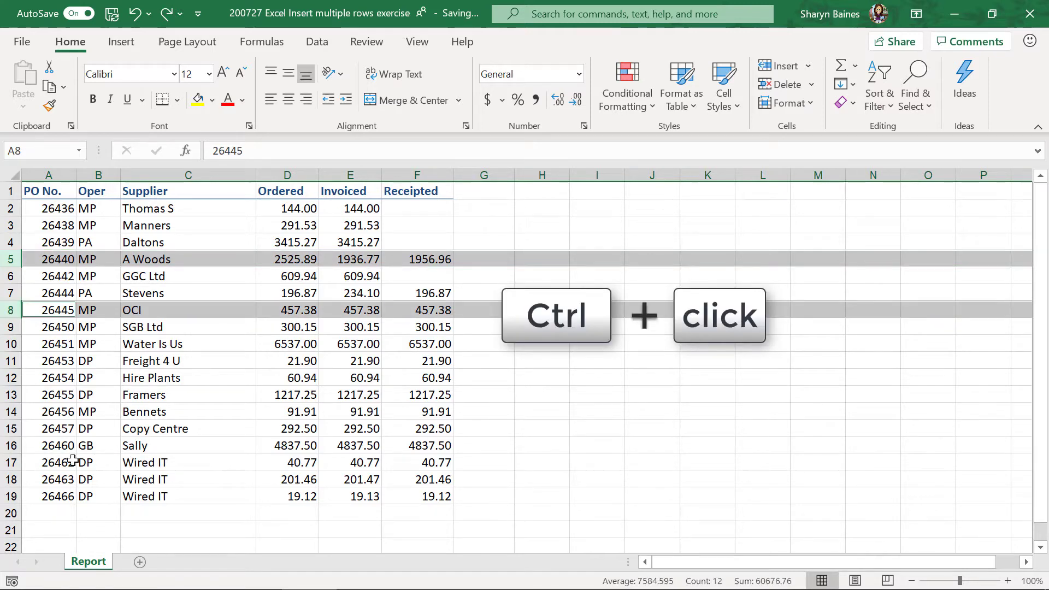
{"action": "left_click", "coordinate": [11, 463], "text": "ctrl"}
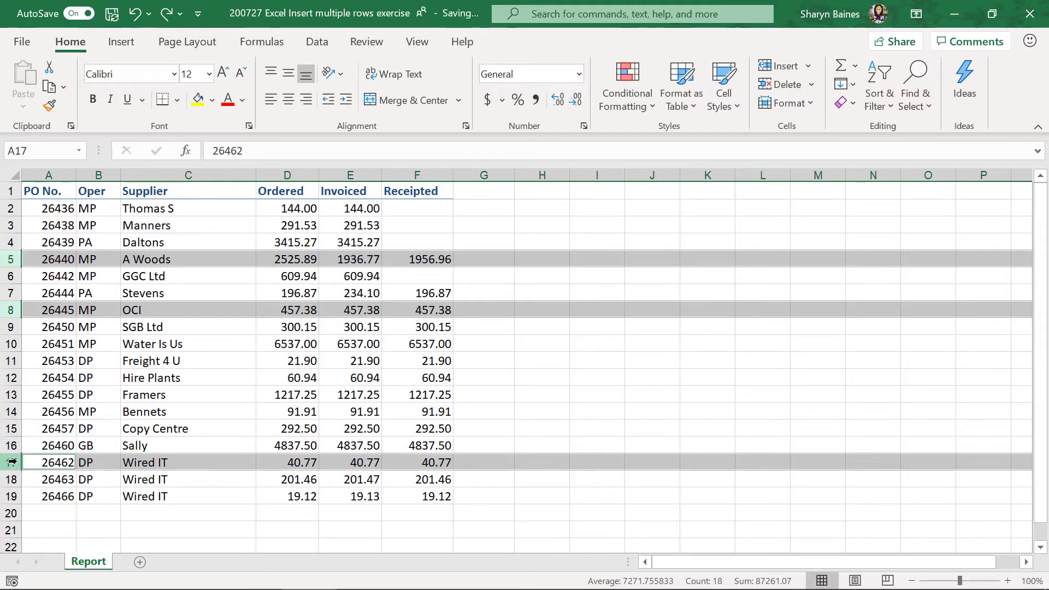
{"action": "right_click", "coordinate": [7, 463]}
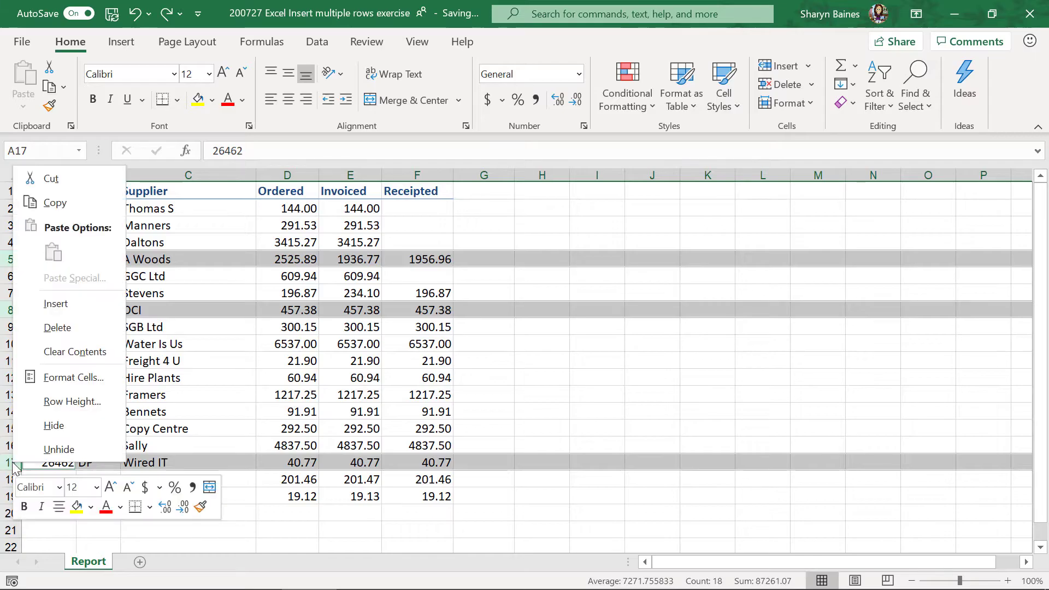
{"action": "left_click", "coordinate": [49, 300]}
- Deselect and check the new blank rows 9 and 5
{"action": "left_click", "coordinate": [157, 495]}
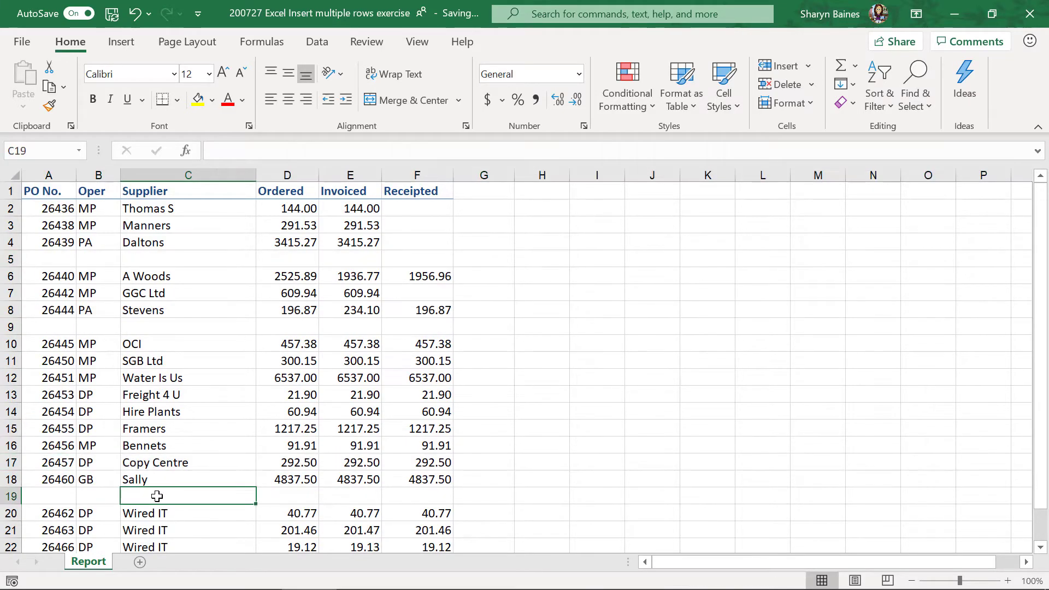
{"action": "left_click", "coordinate": [168, 327]}
{"action": "left_click", "coordinate": [151, 261]}
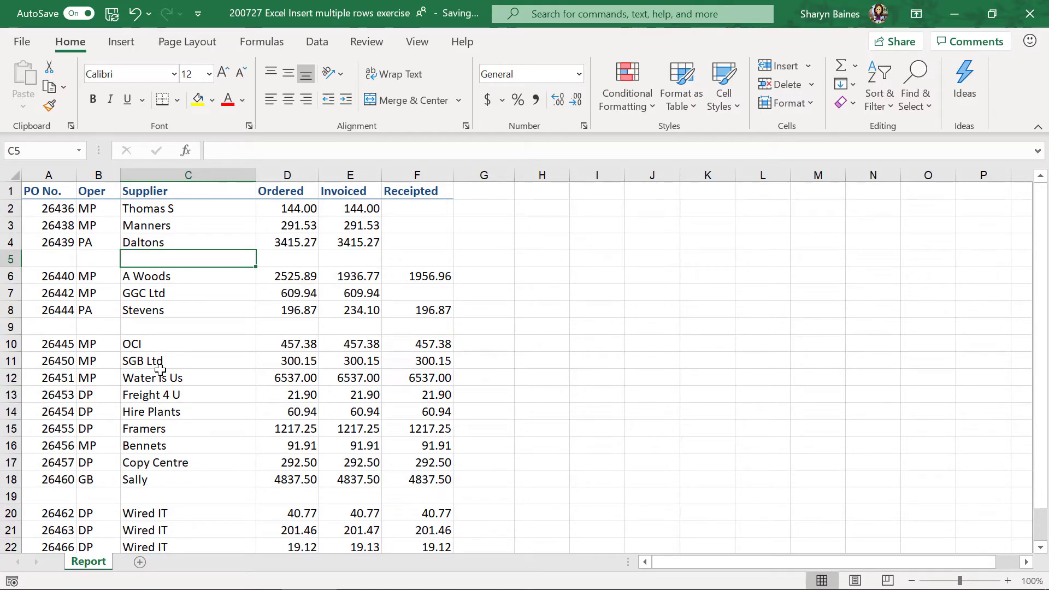
- Undo the single-row gaps and insert blank rows above A Woods with Alt+I, R and F4
{"action": "left_click", "coordinate": [136, 18]}
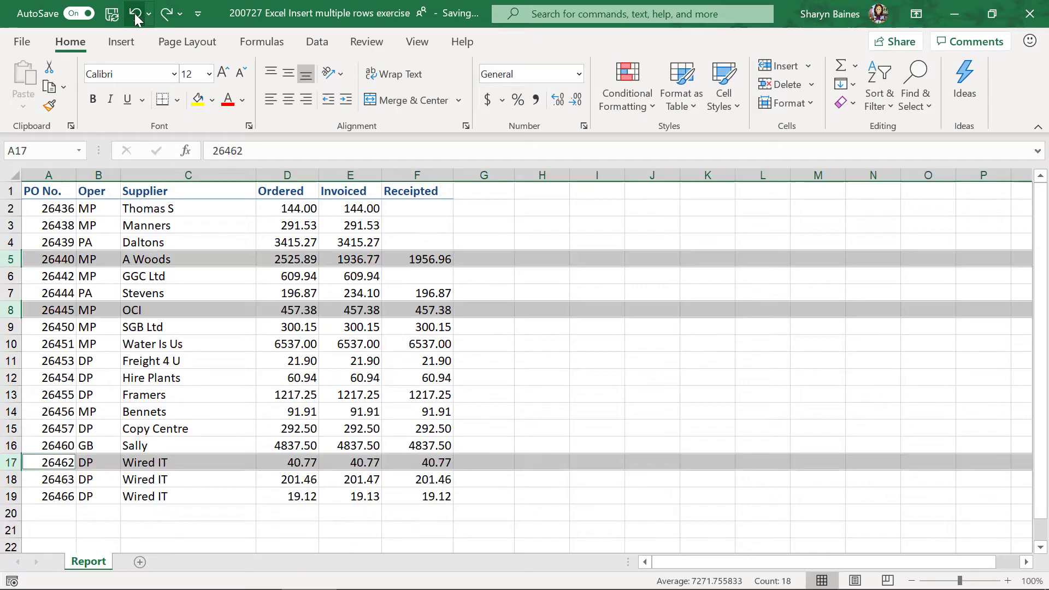
{"action": "left_click", "coordinate": [240, 261]}
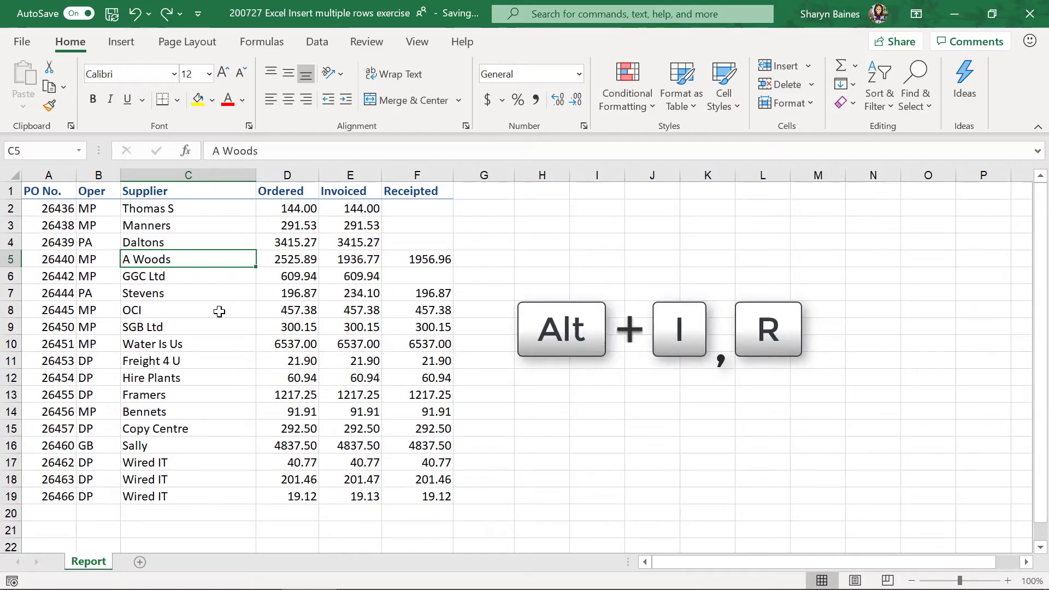
{"action": "key", "text": "alt+i"}
{"action": "key", "text": "r"}
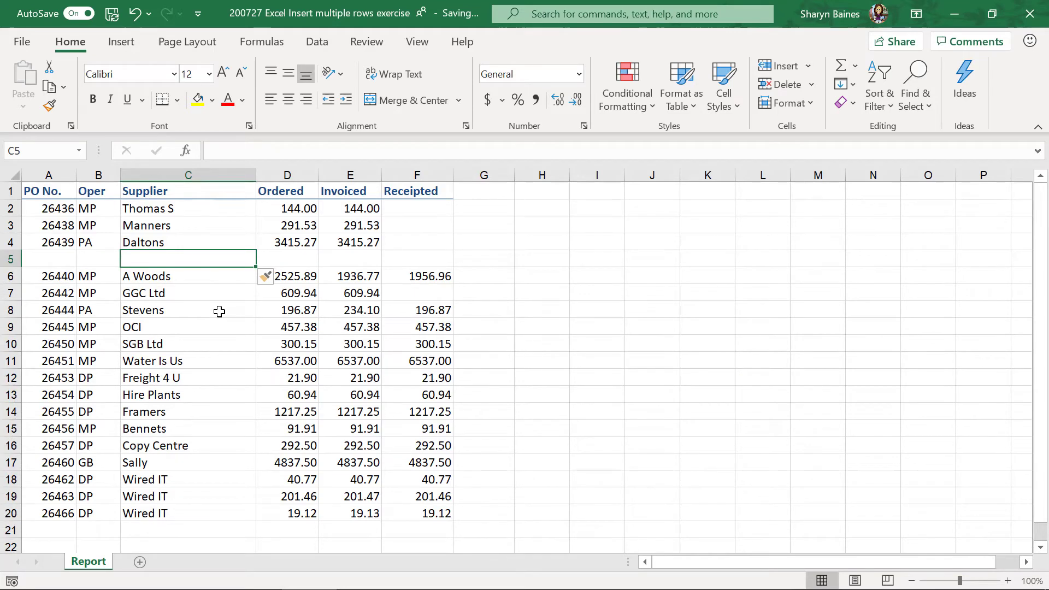
{"action": "key", "text": "F4"}
{"action": "key", "text": "F4"}
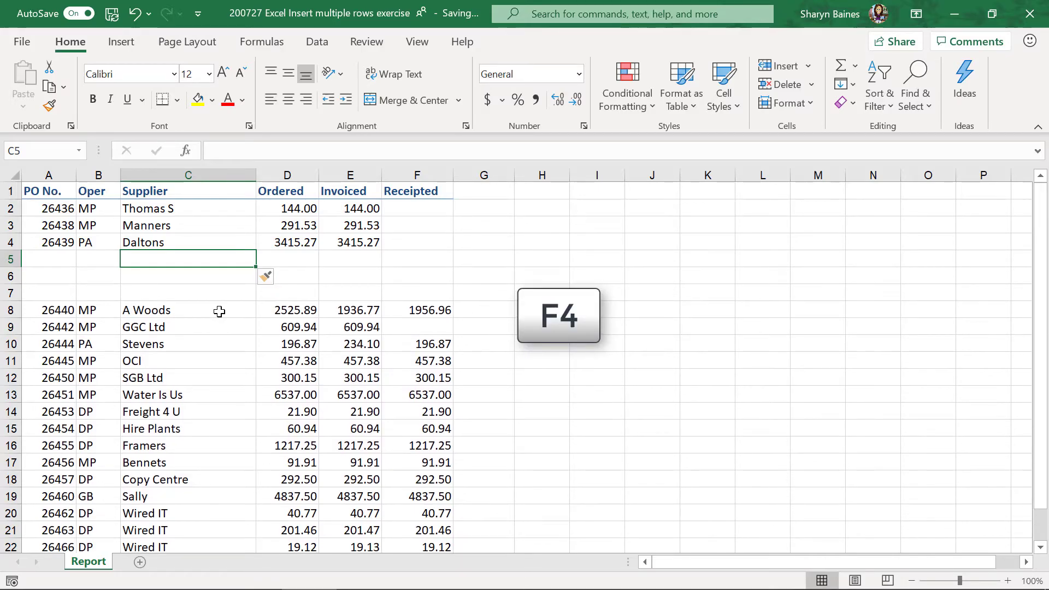
{"action": "key", "text": "F4"}
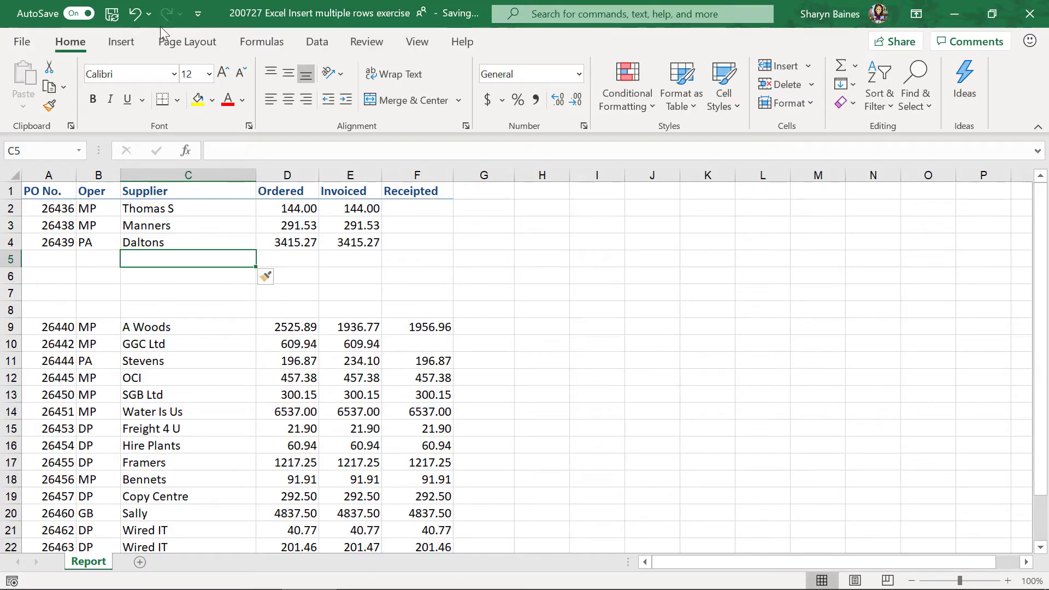
- Undo those rows, then select rows 5–8 and insert four blank rows with Ctrl+Shift+=
{"action": "left_click", "coordinate": [135, 15]}
{"action": "left_click", "coordinate": [135, 15]}
{"action": "left_click", "coordinate": [135, 15]}
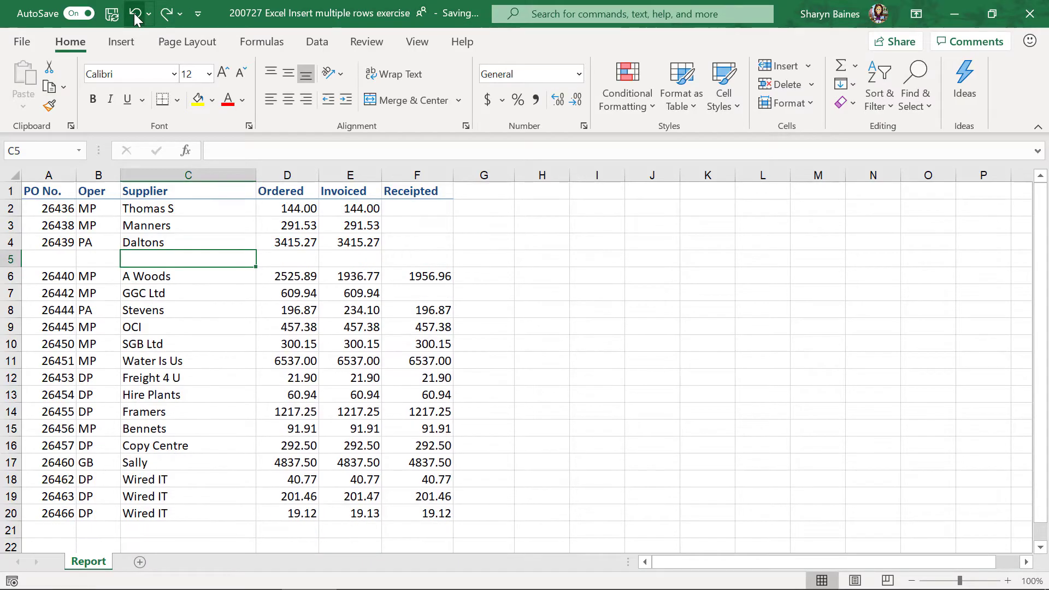
{"action": "left_click", "coordinate": [135, 15]}
{"action": "left_click", "coordinate": [10, 259]}
{"action": "left_click_drag", "start_coordinate": [9, 259], "coordinate": [9, 310]}
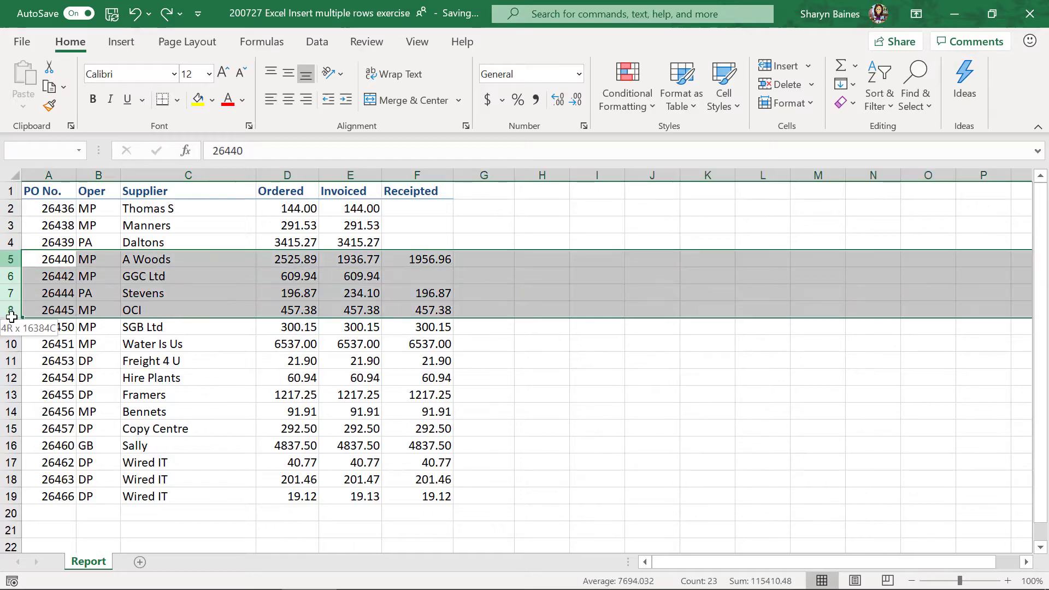
{"action": "key", "text": "ctrl+shift+equal"}
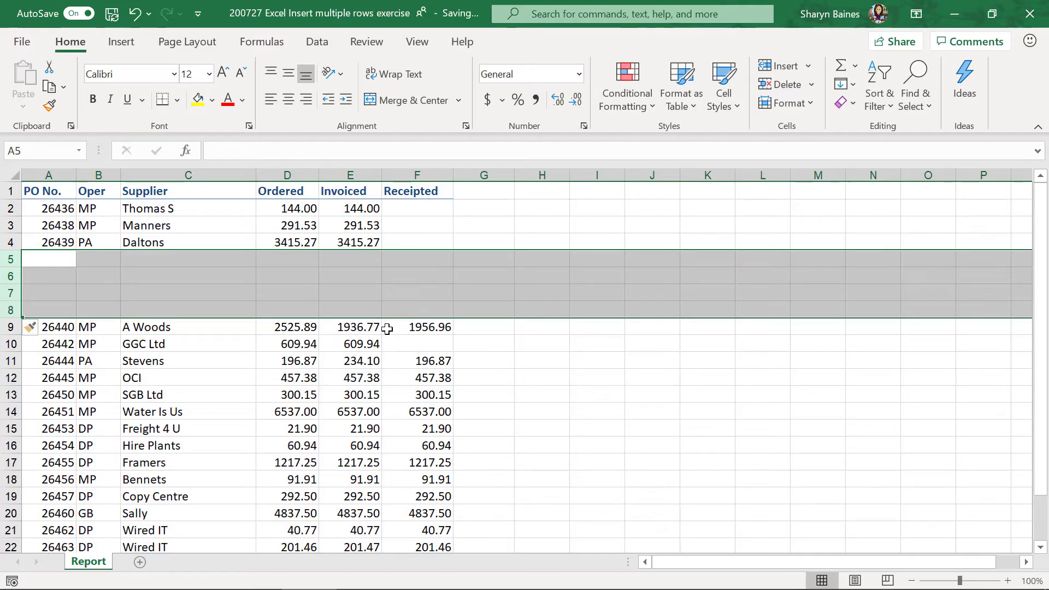
- Revert all row insertions via the Undo history, then try one column before Supplier and undo it
{"action": "left_click", "coordinate": [149, 13]}
{"action": "left_click", "coordinate": [220, 261]}
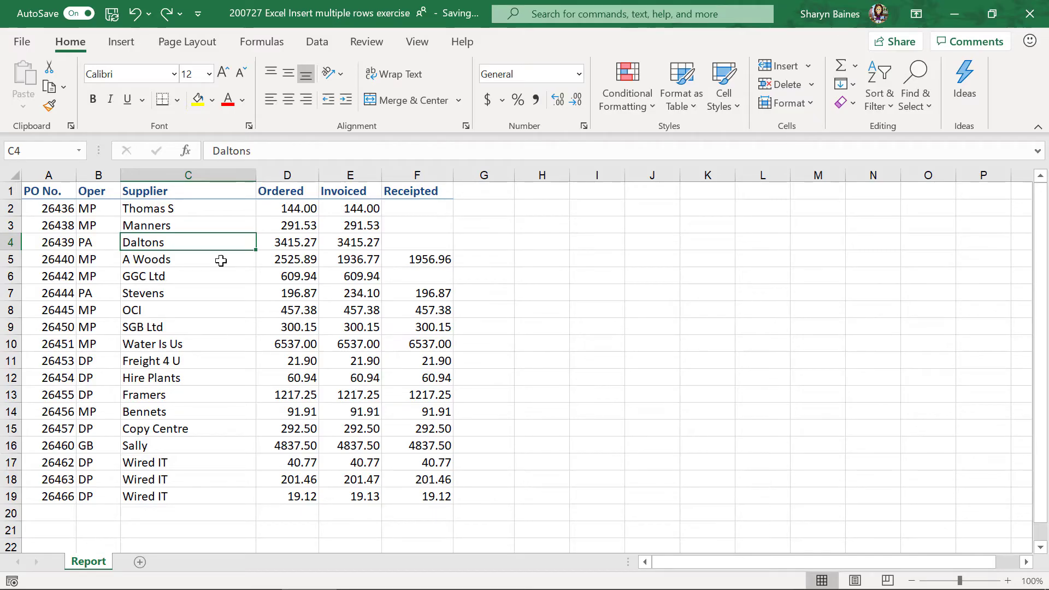
{"action": "key", "text": "alt"}
{"action": "key", "text": "i"}
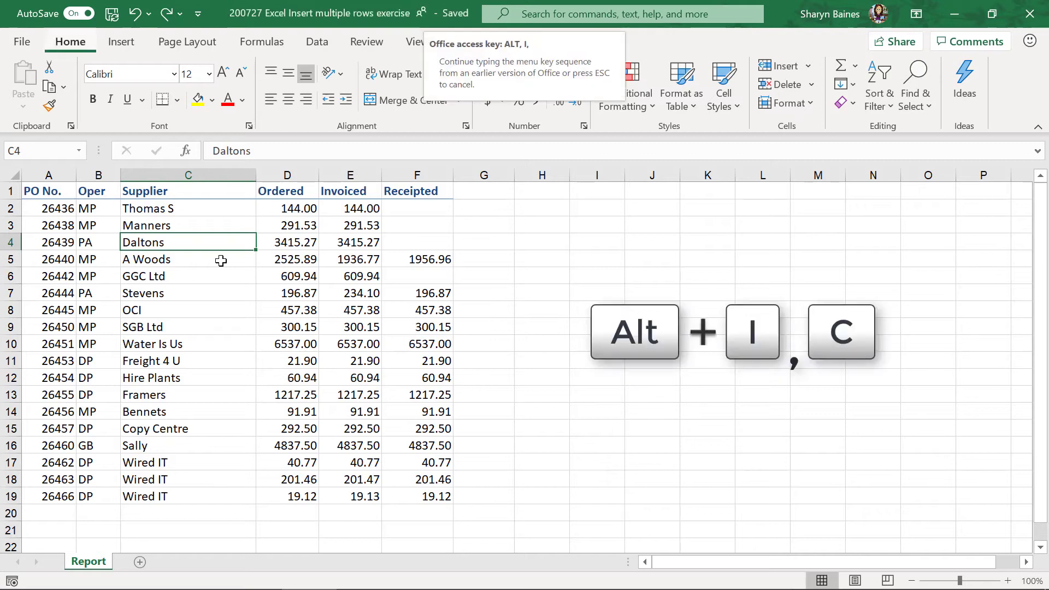
{"action": "key", "text": "c"}
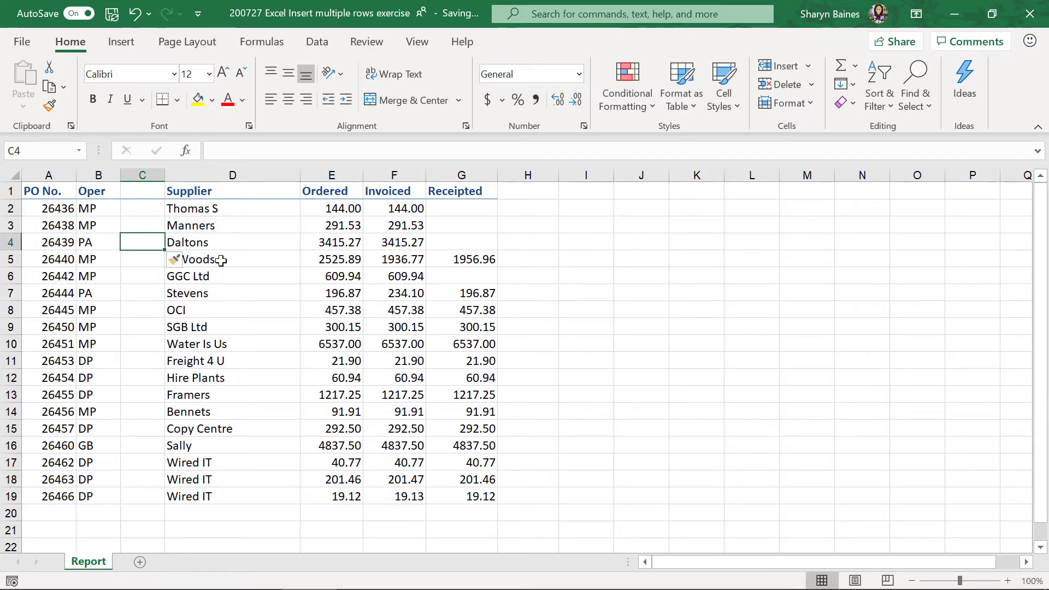
{"action": "key", "text": "ctrl+z"}
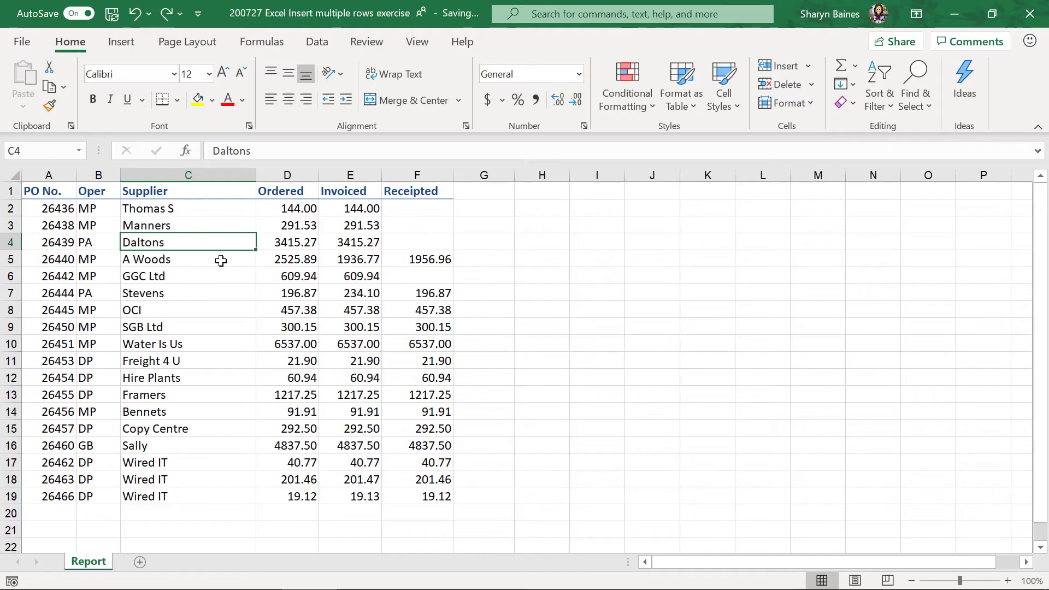
- Insert three blank columns before Supplier using Alt+I, C and F4 twice
{"action": "key", "text": "alt+i"}
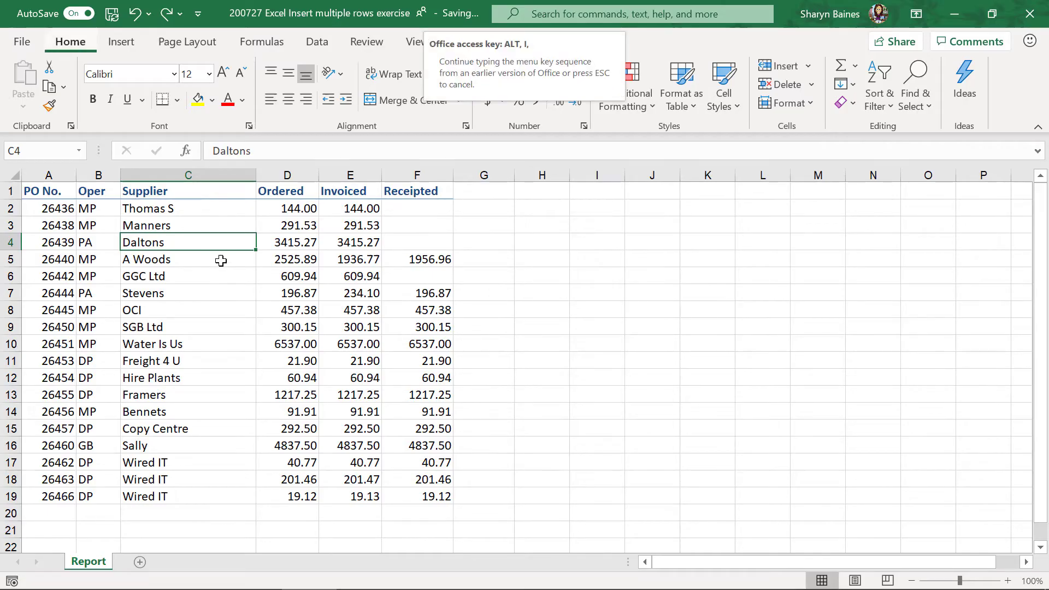
{"action": "key", "text": "c"}
{"action": "key", "text": "F4"}
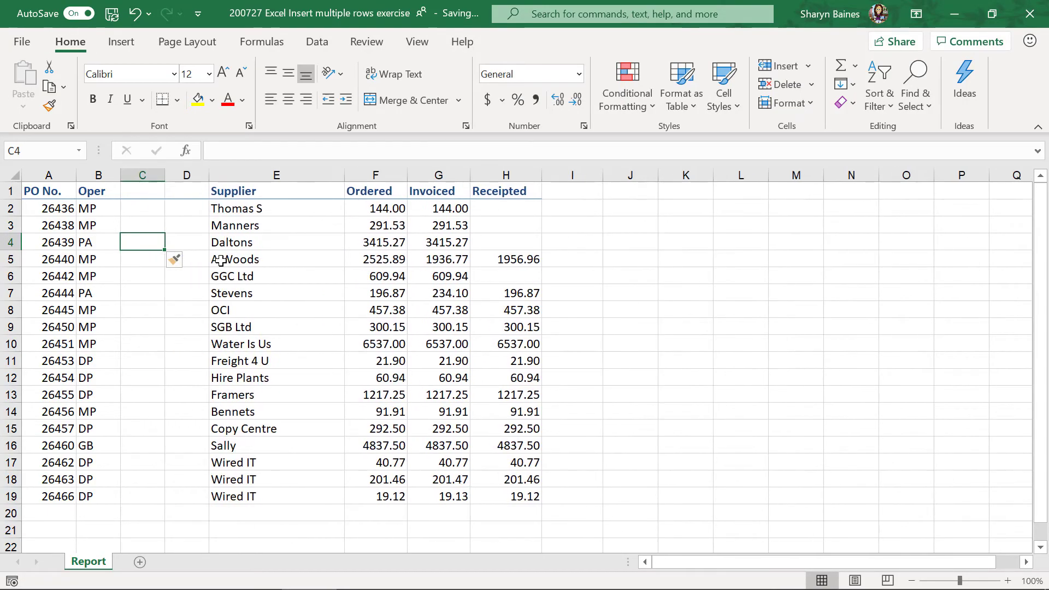
{"action": "key", "text": "F4"}
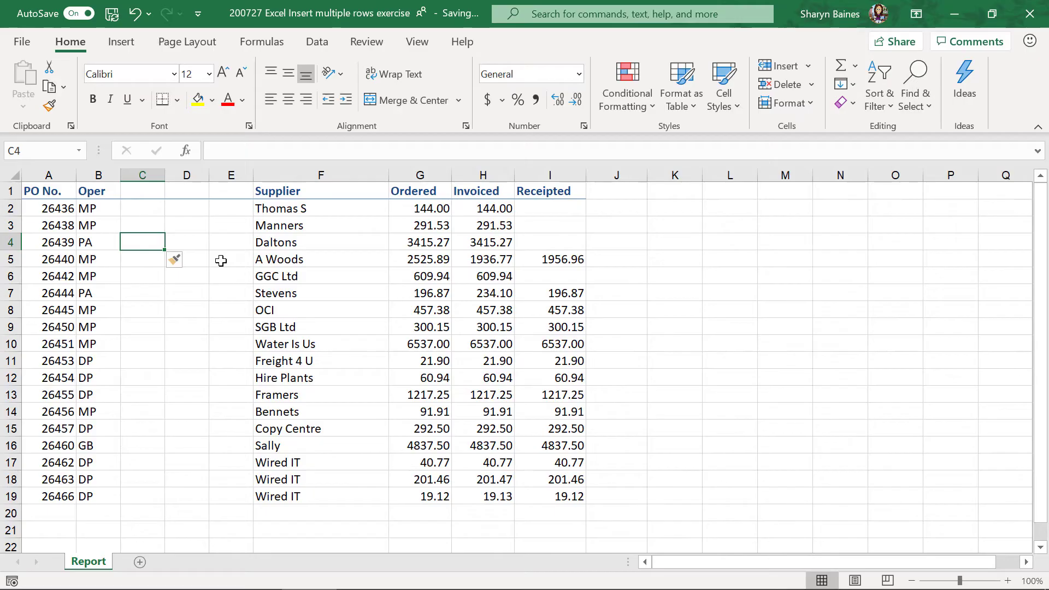